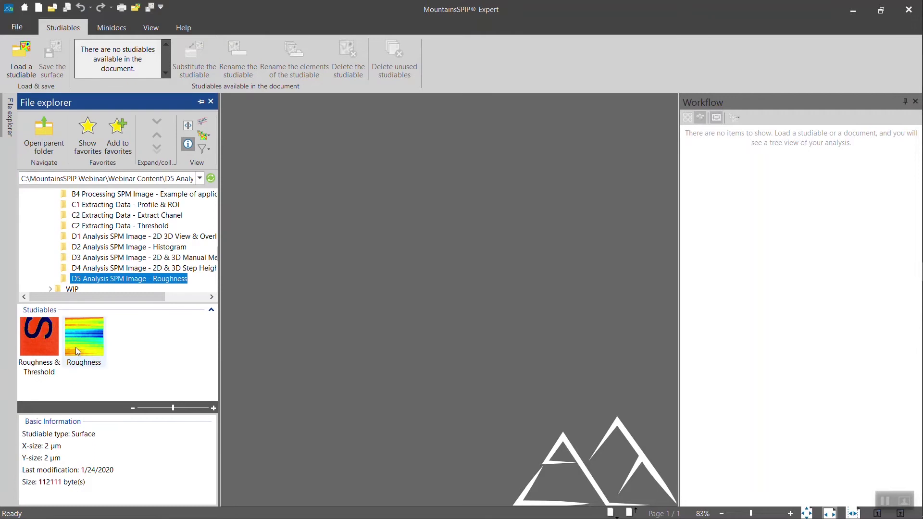
Step: Load the Roughness studiable into a new document as a pseudo-colour surface view
{"action": "left_click_drag", "start_coordinate": [76, 348], "coordinate": [290, 258]}
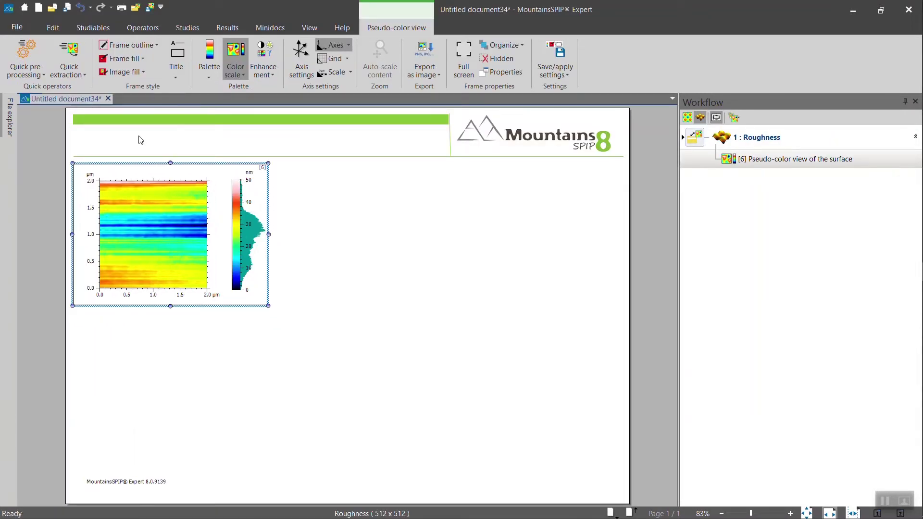
Step: Level the Roughness surface line by line with automatic structure exclusion off; place view top-left
{"action": "left_click", "coordinate": [140, 28]}
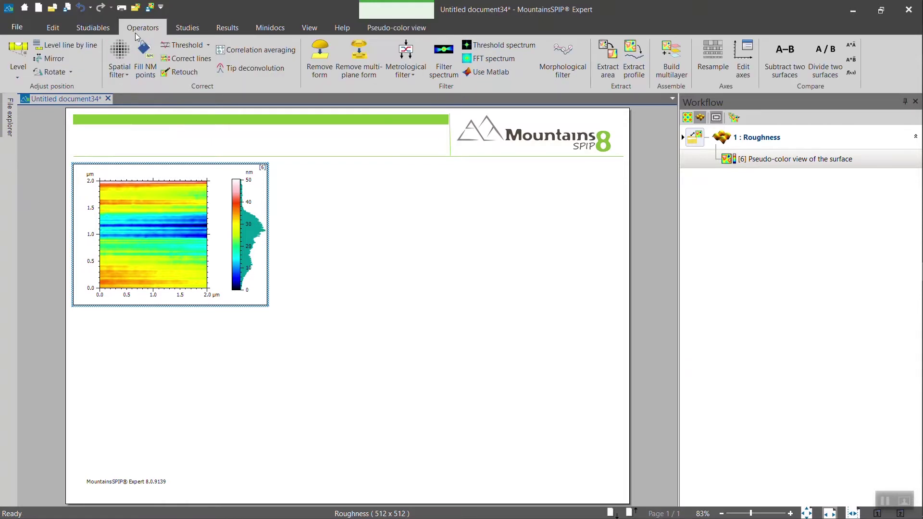
{"action": "left_click", "coordinate": [68, 44]}
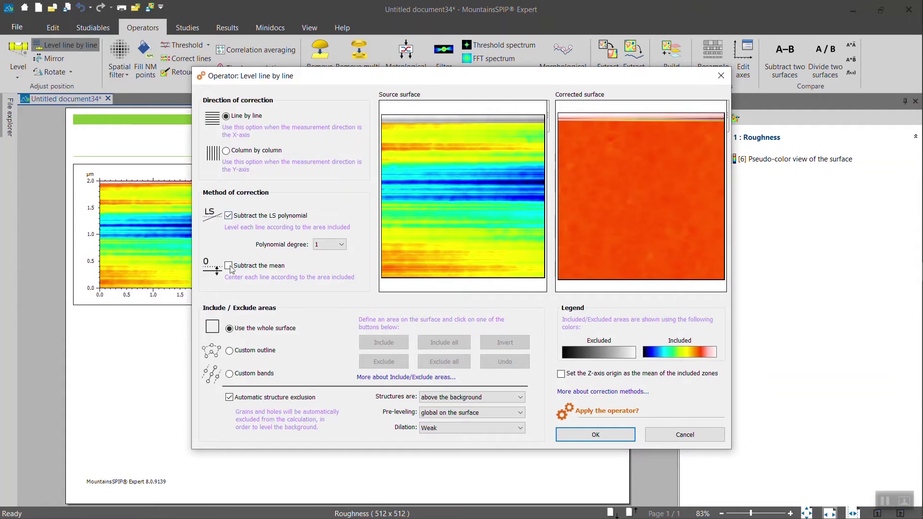
{"action": "left_click", "coordinate": [230, 400]}
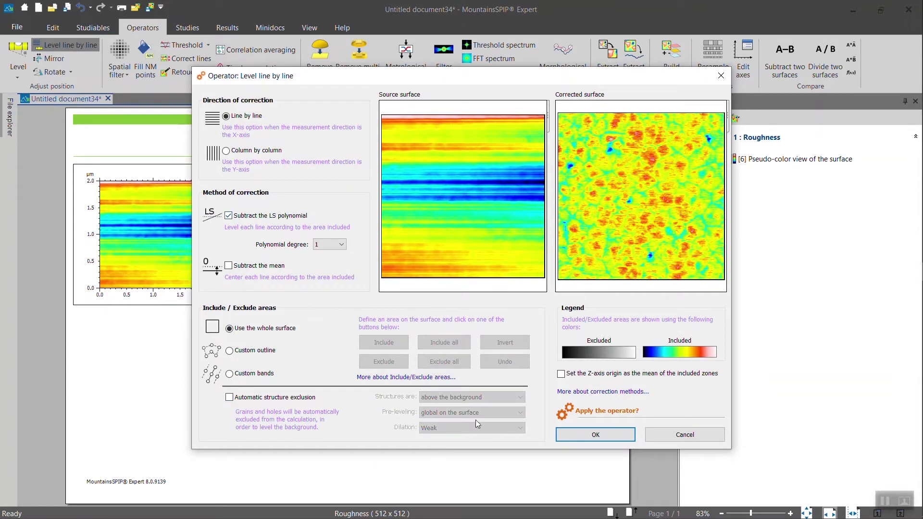
{"action": "left_click", "coordinate": [572, 437]}
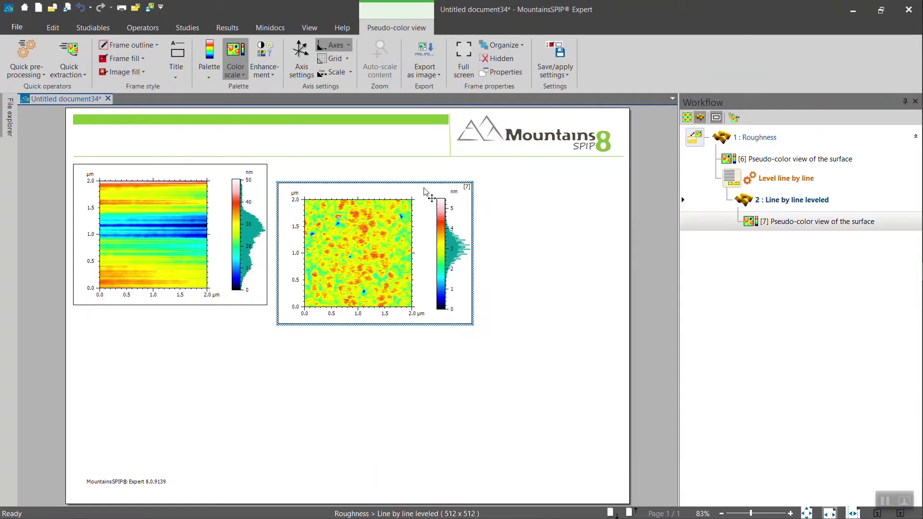
{"action": "left_click_drag", "start_coordinate": [385, 182], "coordinate": [241, 167]}
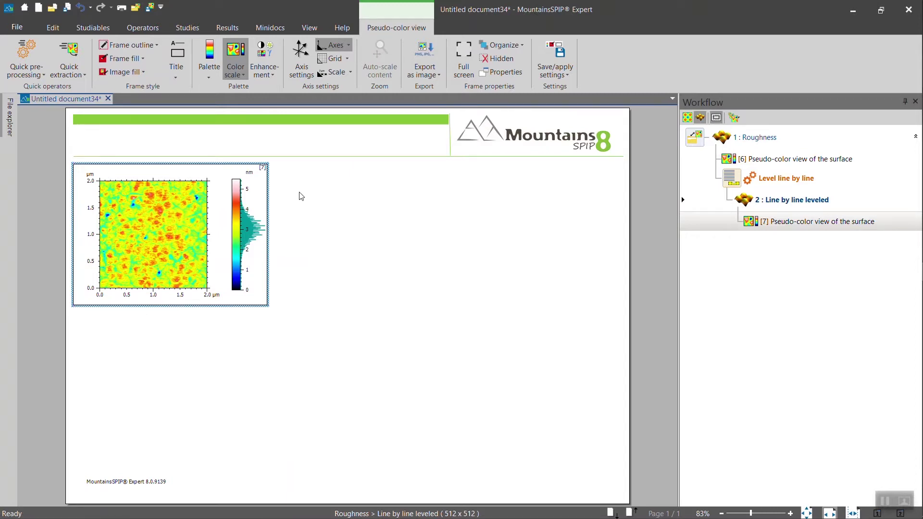
Step: Create a Parameters table for the leveled surface, searching 'sq' and keeping only ISO 25178 Sq
{"action": "left_click", "coordinate": [197, 28]}
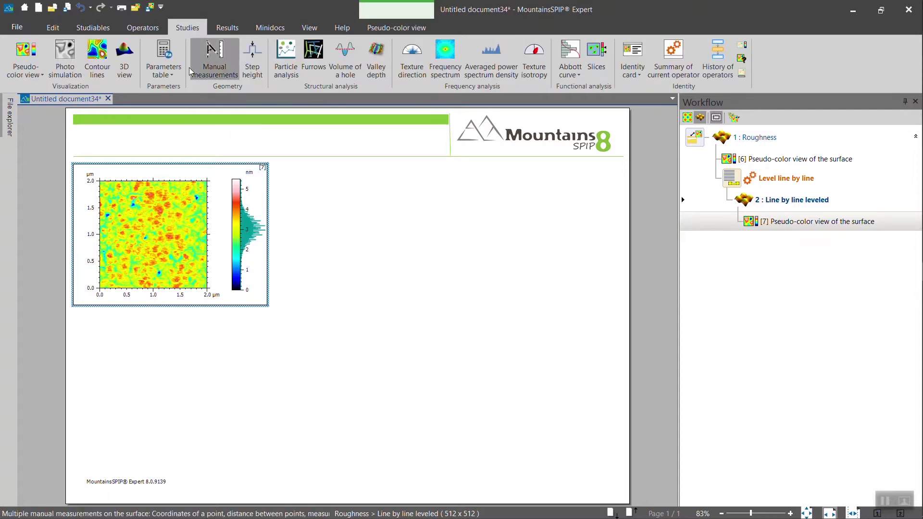
{"action": "left_click", "coordinate": [171, 56]}
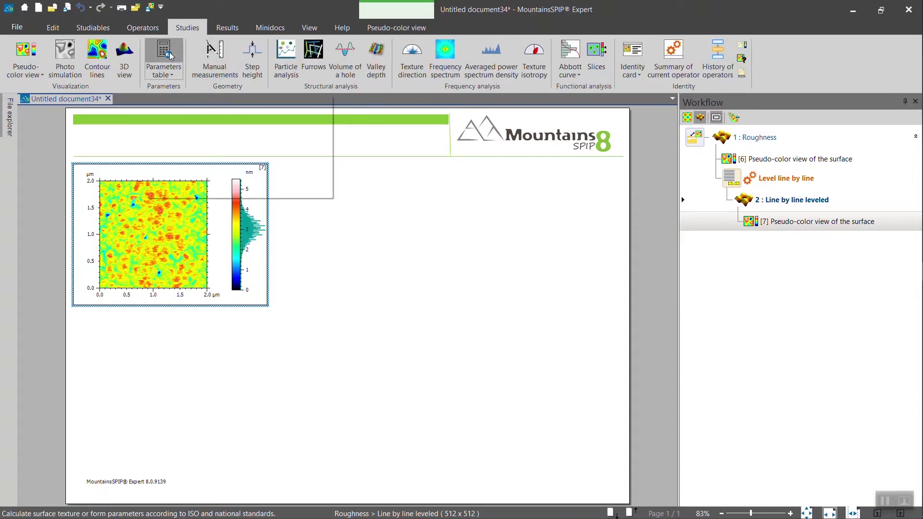
{"action": "left_click", "coordinate": [171, 56]}
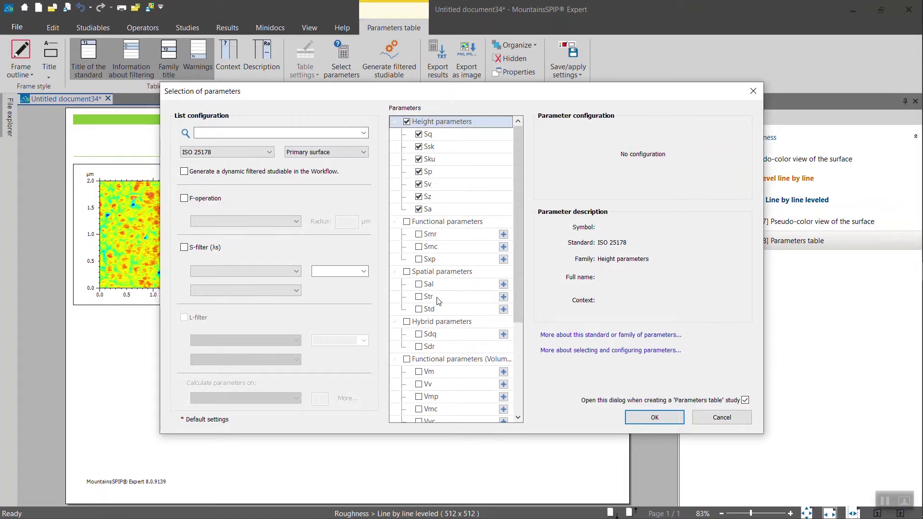
{"action": "left_click", "coordinate": [300, 132]}
{"action": "type", "text": "sq"}
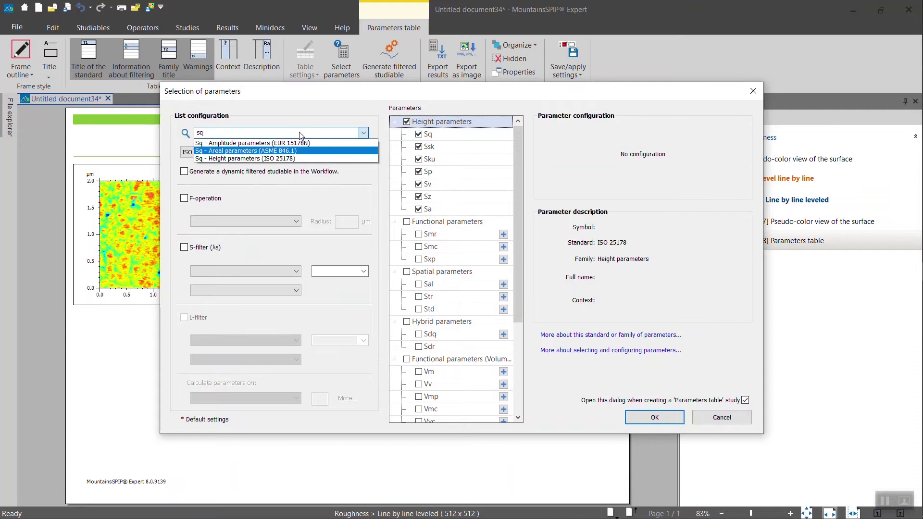
{"action": "left_click", "coordinate": [307, 157]}
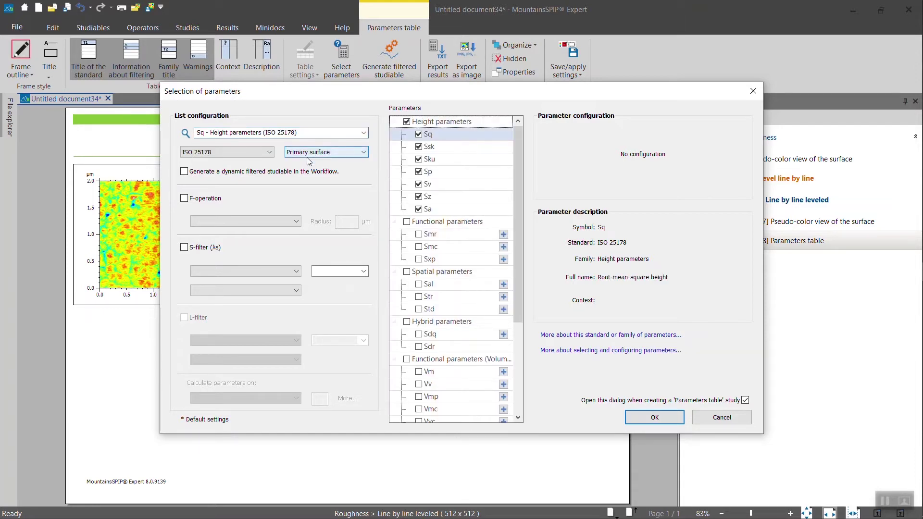
{"action": "left_click", "coordinate": [407, 122]}
{"action": "left_click", "coordinate": [418, 135]}
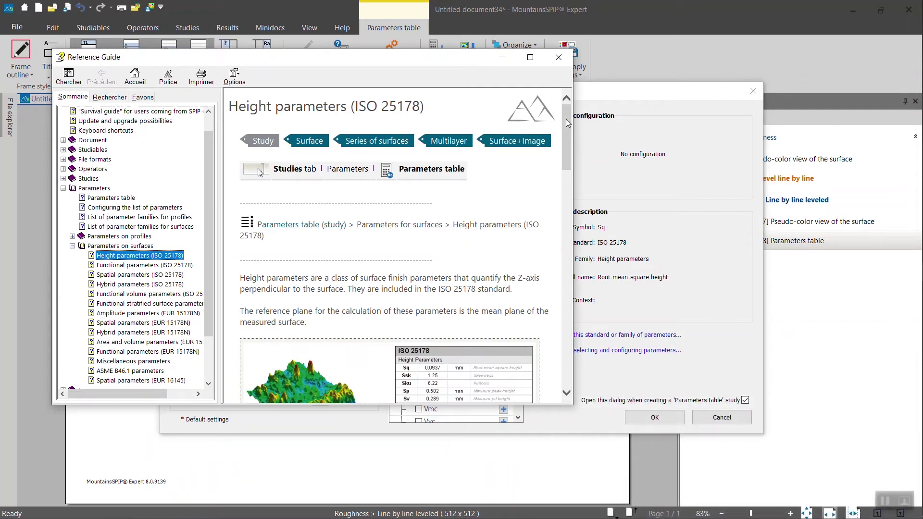
{"action": "left_click_drag", "start_coordinate": [566, 118], "coordinate": [566, 120]}
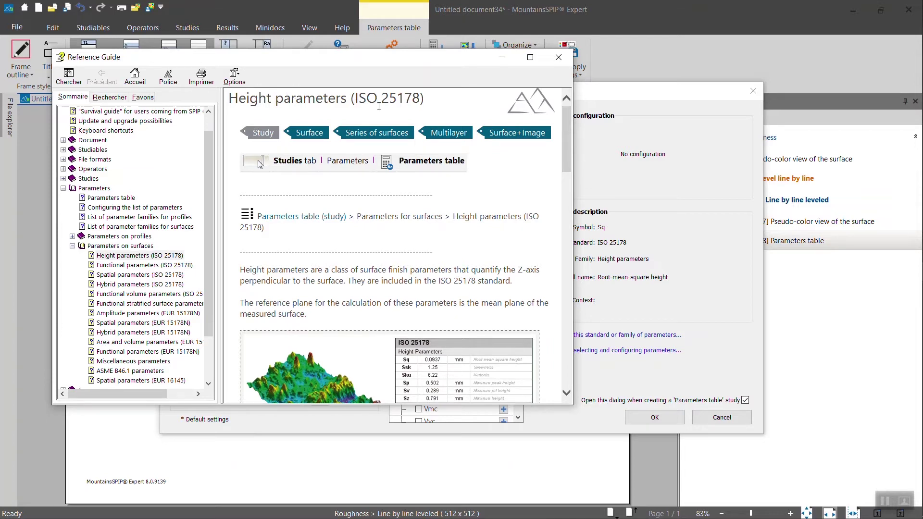
{"action": "left_click_drag", "start_coordinate": [567, 122], "coordinate": [584, 207]}
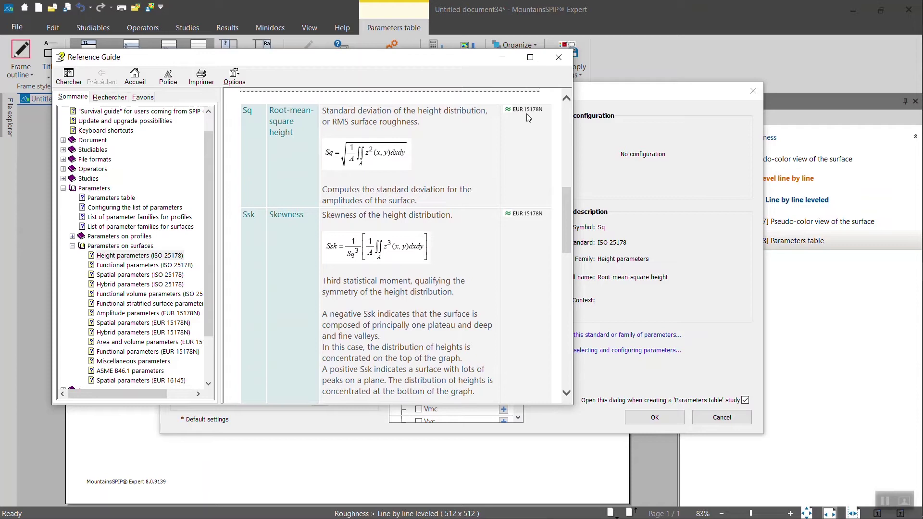
{"action": "left_click_drag", "start_coordinate": [570, 227], "coordinate": [544, 374]}
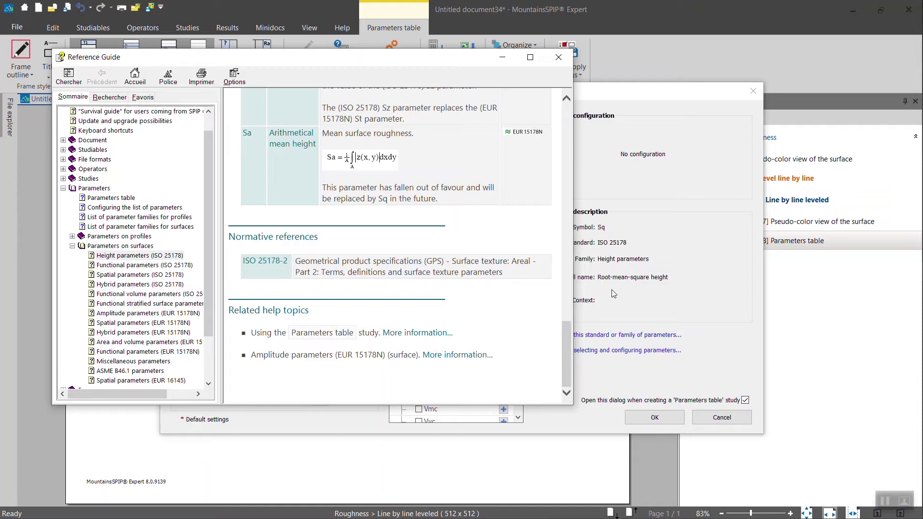
{"action": "left_click", "coordinate": [559, 57]}
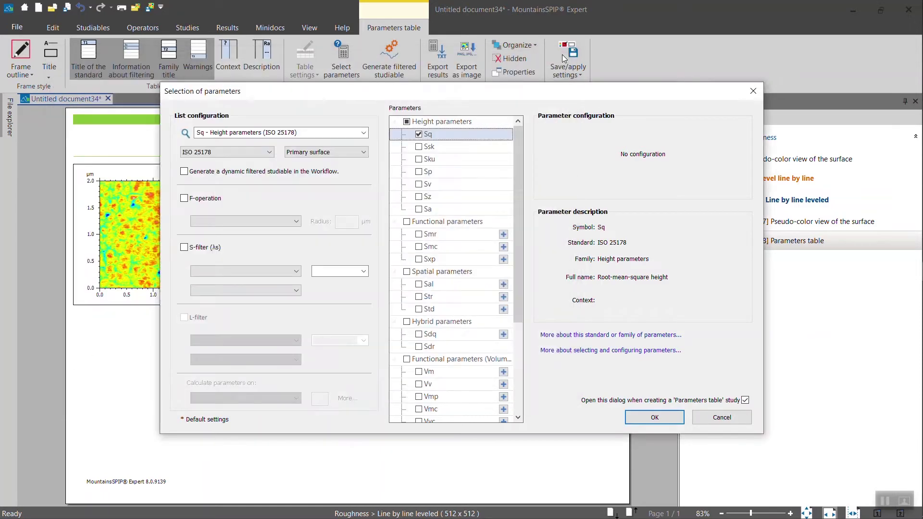
Step: Compute Sq on the Roughness (S-L) surface with a 0.08 µm L-filter, giving 0.2596 nm
{"action": "left_click", "coordinate": [355, 153]}
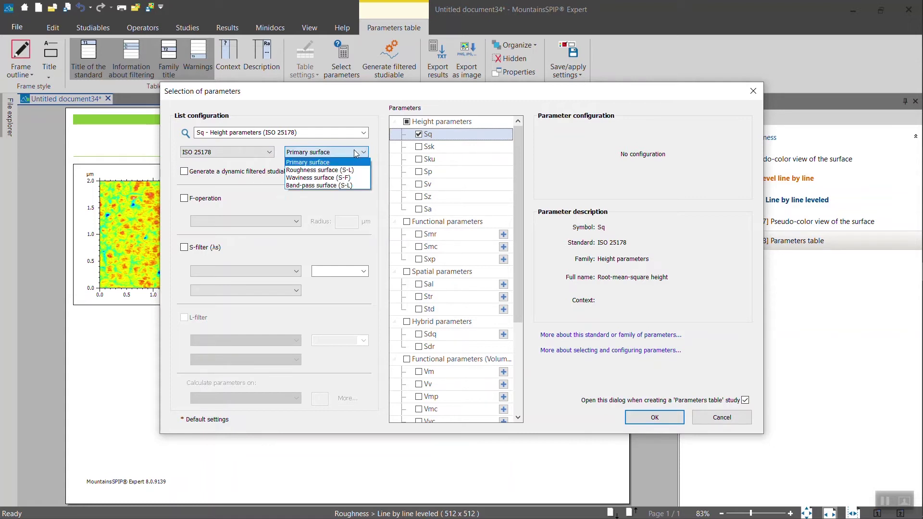
{"action": "left_click", "coordinate": [362, 174]}
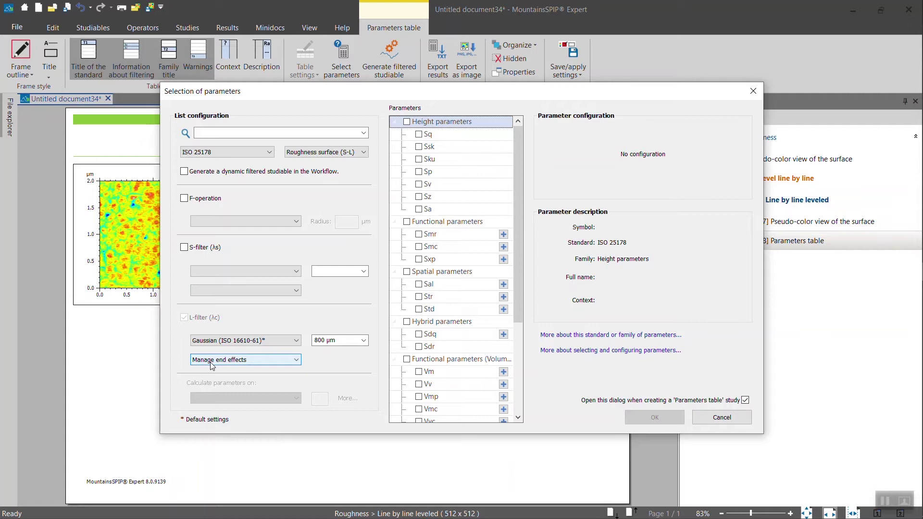
{"action": "left_click", "coordinate": [363, 340]}
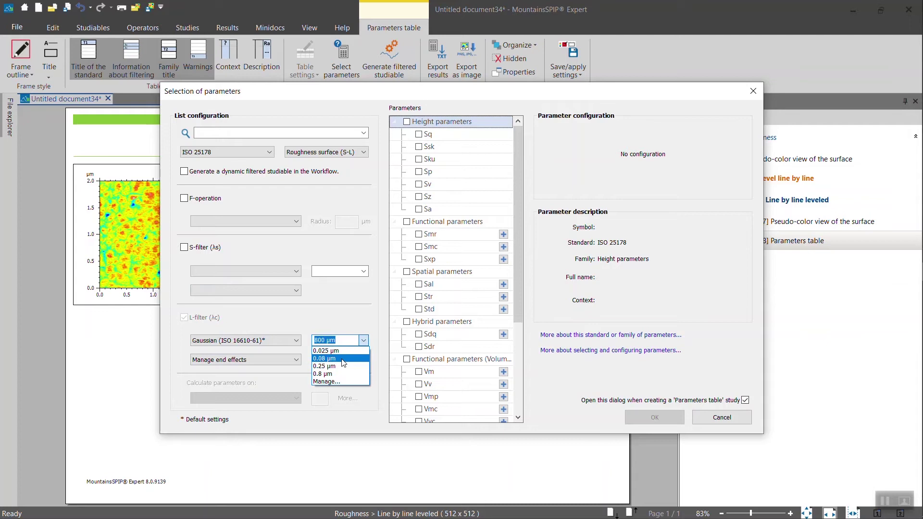
{"action": "left_click", "coordinate": [341, 359]}
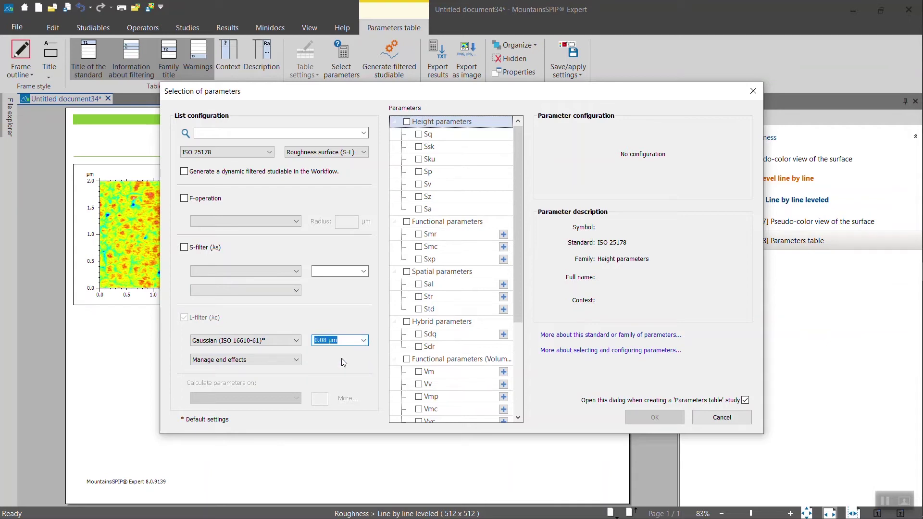
{"action": "left_click", "coordinate": [419, 135]}
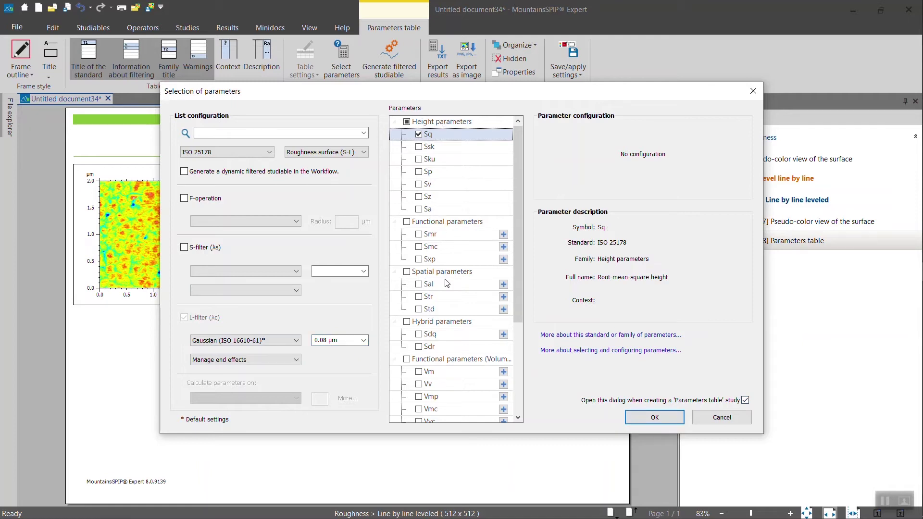
{"action": "left_click", "coordinate": [638, 417]}
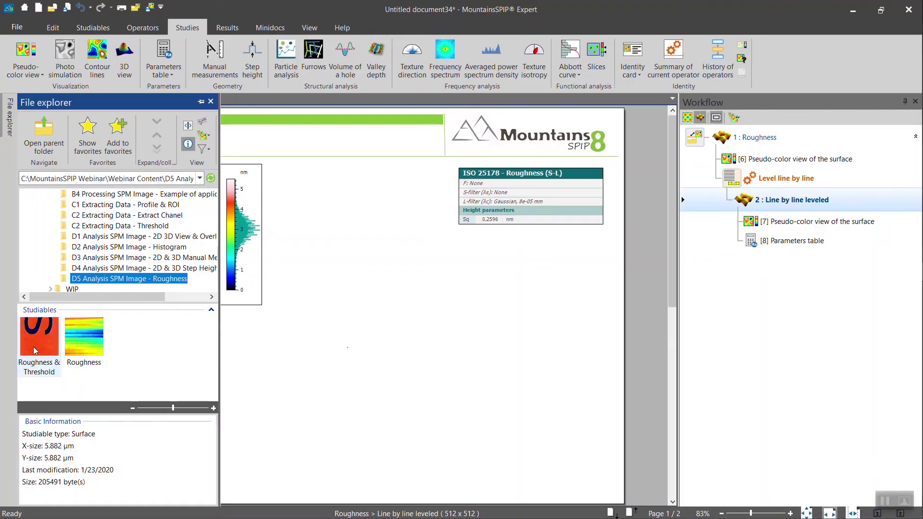
Step: Add the Roughness & Threshold layer and move its view below the leveled image
{"action": "left_click_drag", "start_coordinate": [299, 356], "coordinate": [301, 356]}
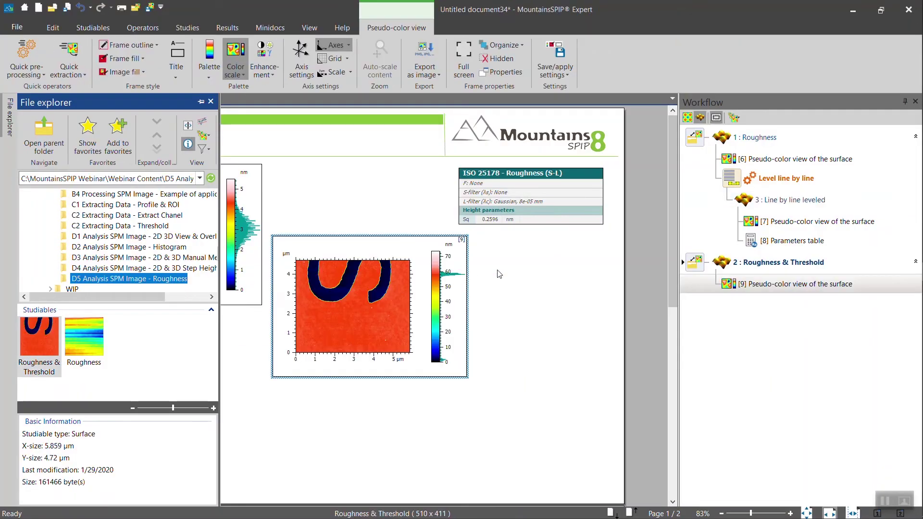
{"action": "left_click", "coordinate": [500, 275]}
{"action": "left_click", "coordinate": [454, 247]}
{"action": "left_click_drag", "start_coordinate": [441, 240], "coordinate": [235, 310]}
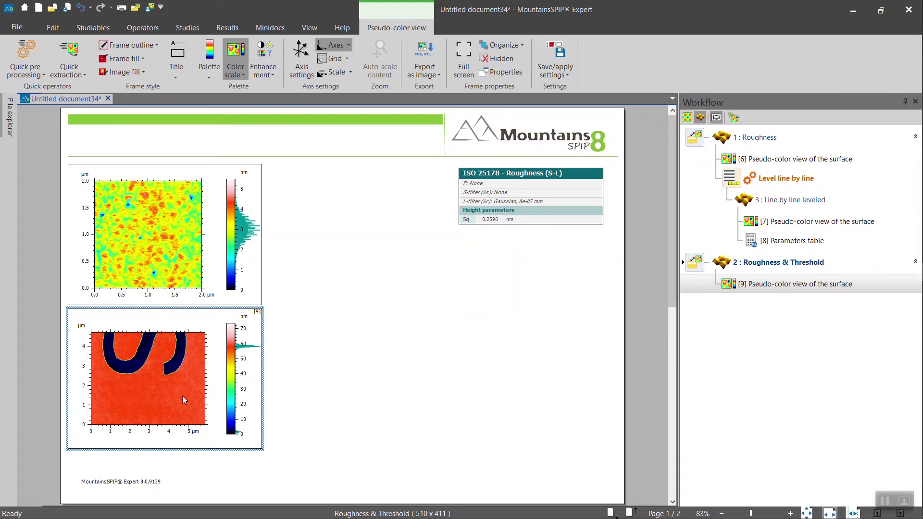
Step: Threshold the Roughness & Threshold surface to keep heights from about 49.37 to 73.60 nm
{"action": "left_click", "coordinate": [141, 29]}
{"action": "left_click", "coordinate": [182, 47]}
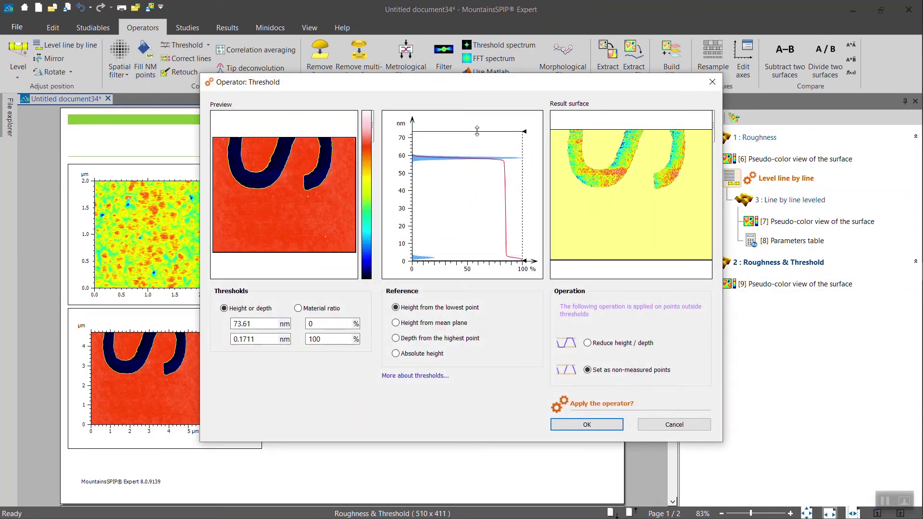
{"action": "left_click_drag", "start_coordinate": [460, 260], "coordinate": [460, 175]}
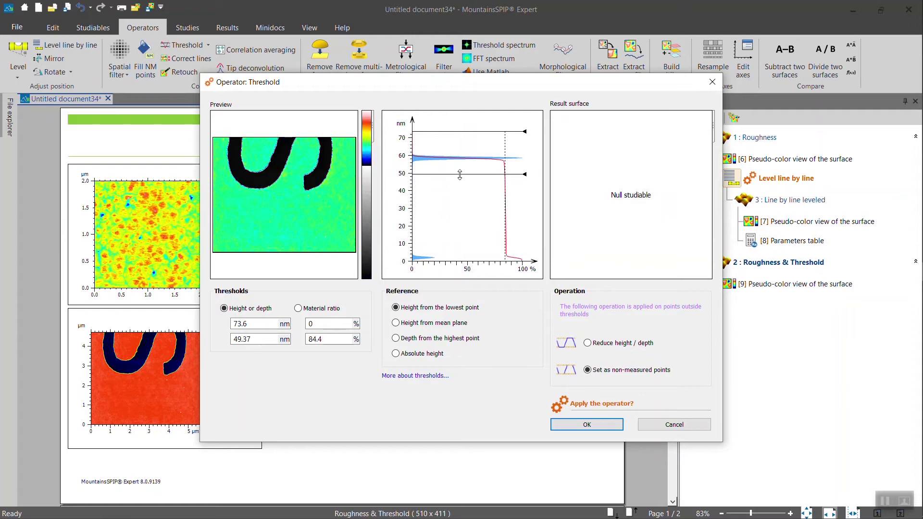
{"action": "left_click", "coordinate": [570, 424]}
Step: Threshold the original surface between -0.01292 and 19.91 nm, making outside points non-measured
{"action": "left_click", "coordinate": [194, 374]}
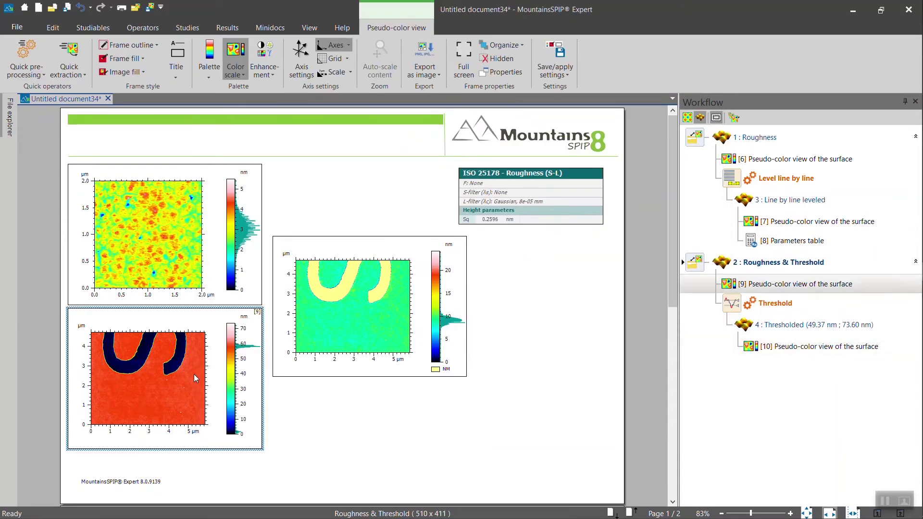
{"action": "left_click", "coordinate": [158, 31]}
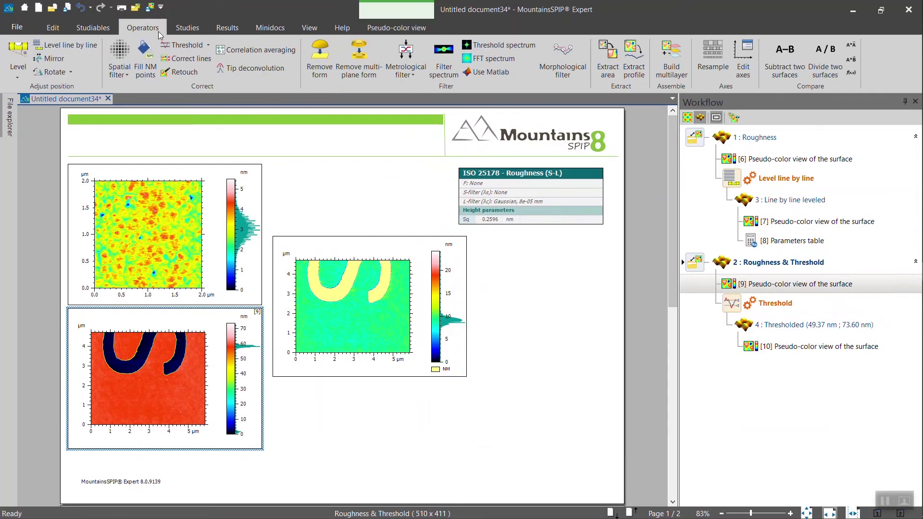
{"action": "left_click", "coordinate": [181, 46]}
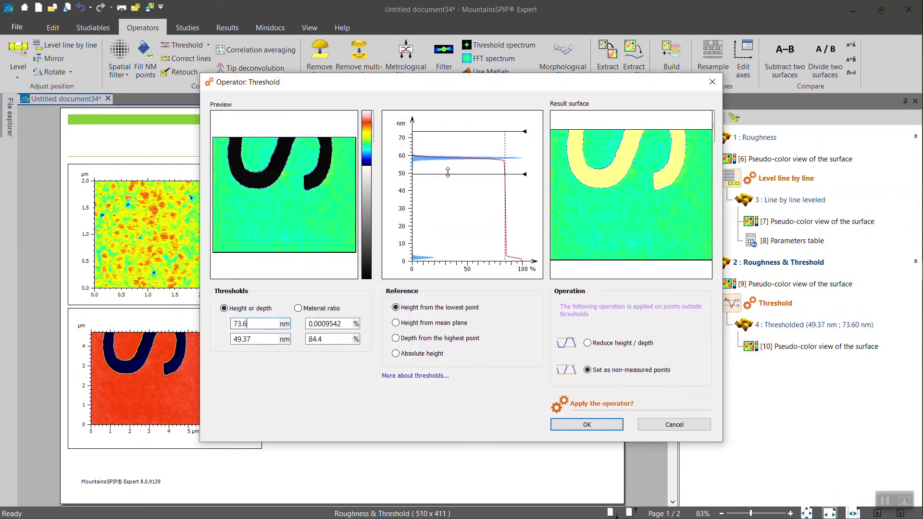
{"action": "left_click_drag", "start_coordinate": [448, 173], "coordinate": [448, 261]}
{"action": "left_click_drag", "start_coordinate": [427, 129], "coordinate": [427, 225]}
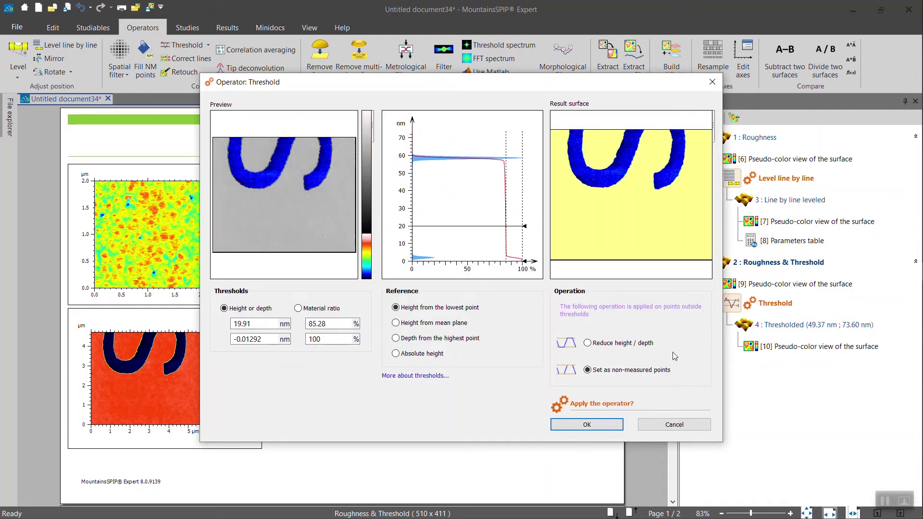
{"action": "left_click", "coordinate": [604, 429]}
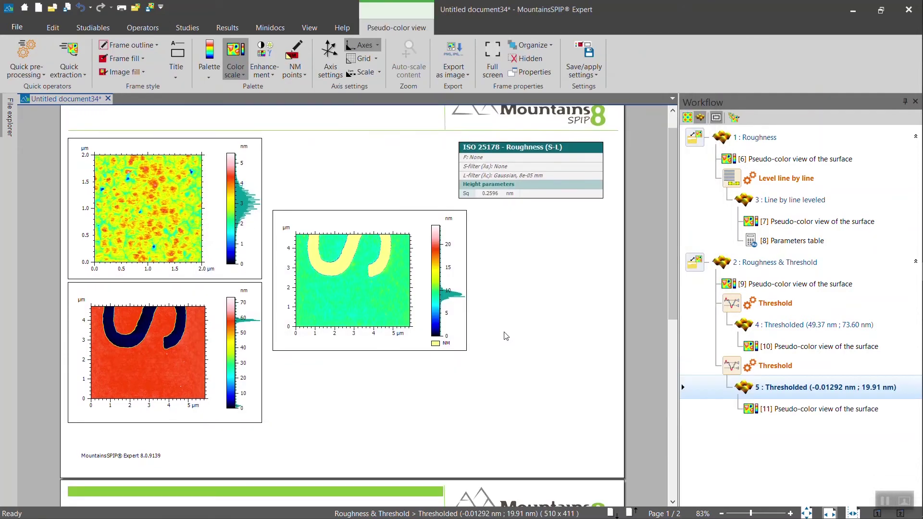
Step: Move the new thresholded view onto page 2 beside the yellow/blue view
{"action": "scroll", "coordinate": [506, 336], "scroll_direction": "down", "scroll_amount": 3}
{"action": "mouse_move", "coordinate": [441, 207]}
{"action": "left_mouse_down"}
{"action": "mouse_move", "coordinate": [436, 341]}
{"action": "mouse_move", "coordinate": [427, 337]}
{"action": "mouse_move", "coordinate": [445, 420]}
{"action": "left_mouse_up"}
{"action": "scroll", "coordinate": [494, 402], "scroll_direction": "down", "scroll_amount": 2}
{"action": "left_click", "coordinate": [336, 275]}
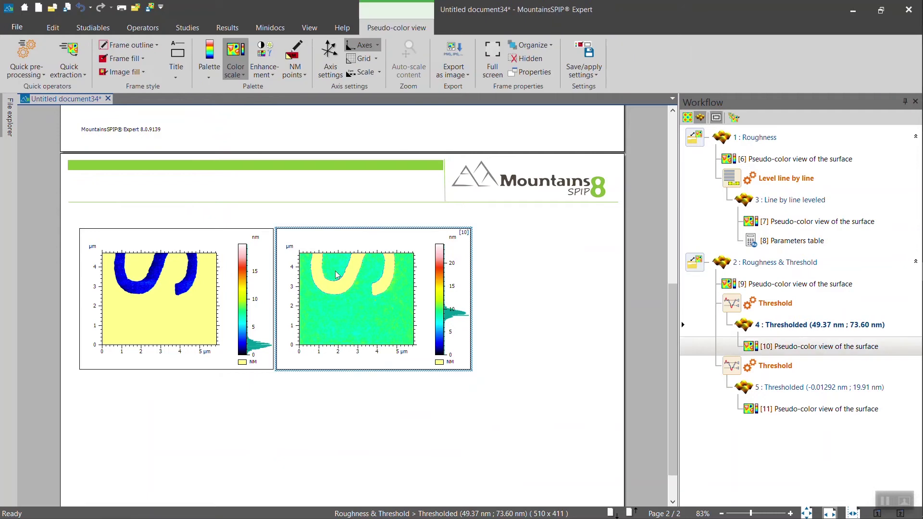
{"action": "scroll", "coordinate": [339, 282], "scroll_direction": "up", "scroll_amount": 8}
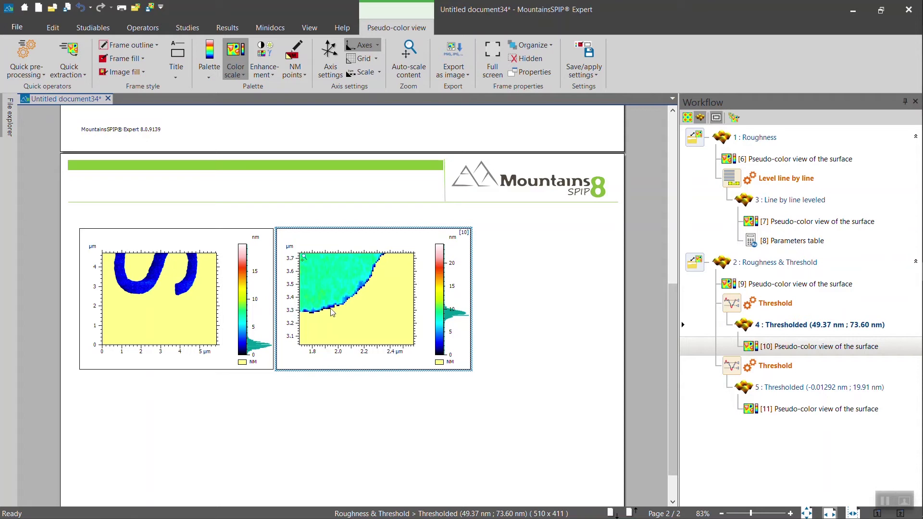
Step: Zoom into the left thresholded view to check its edges, then zoom back out
{"action": "left_click", "coordinate": [127, 282]}
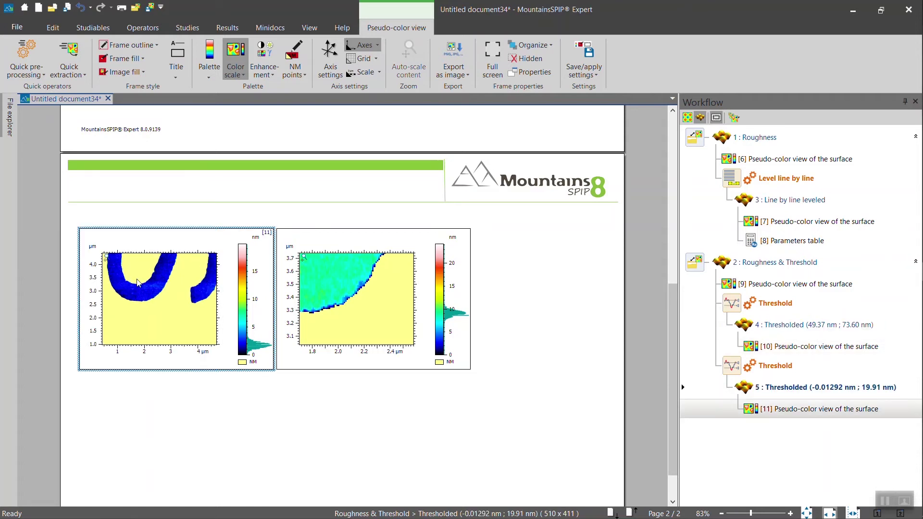
{"action": "scroll", "coordinate": [144, 282], "scroll_direction": "up", "scroll_amount": 2}
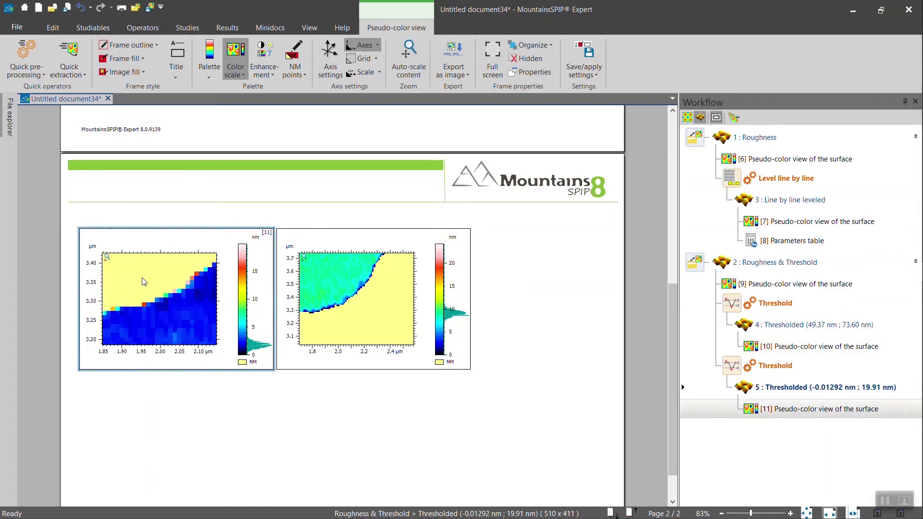
{"action": "scroll", "coordinate": [109, 262], "scroll_direction": "down", "scroll_amount": 3}
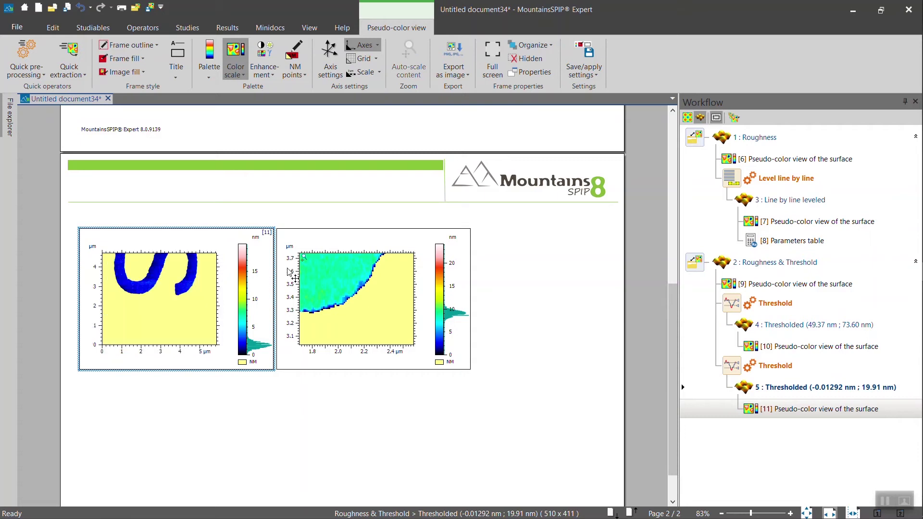
{"action": "scroll", "coordinate": [310, 264], "scroll_direction": "down", "scroll_amount": 3}
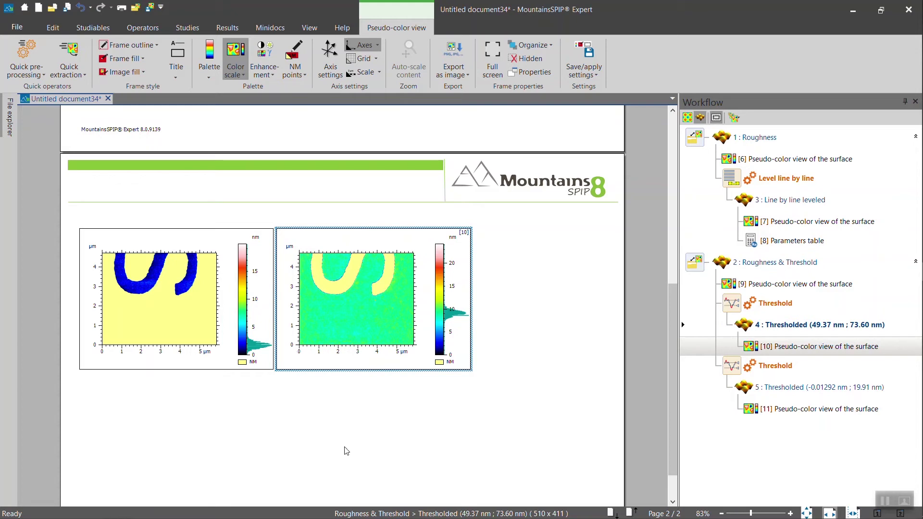
Step: Select both thresholded views and start the batch Retouch operator on them
{"action": "left_click_drag", "start_coordinate": [358, 456], "coordinate": [201, 318]}
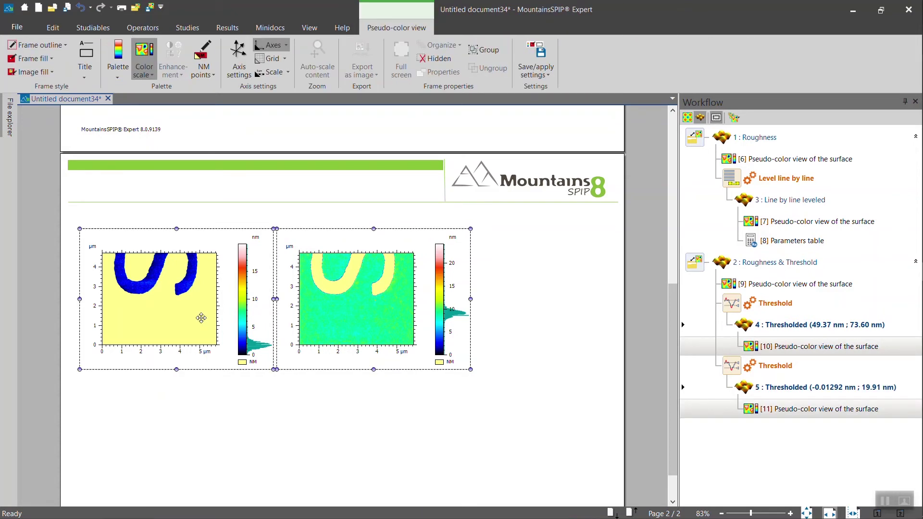
{"action": "left_click", "coordinate": [161, 29]}
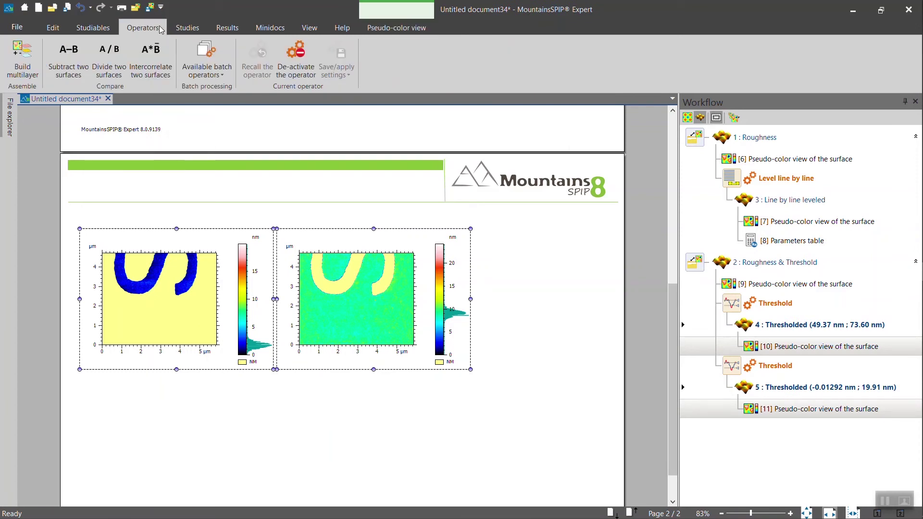
{"action": "left_click", "coordinate": [222, 75]}
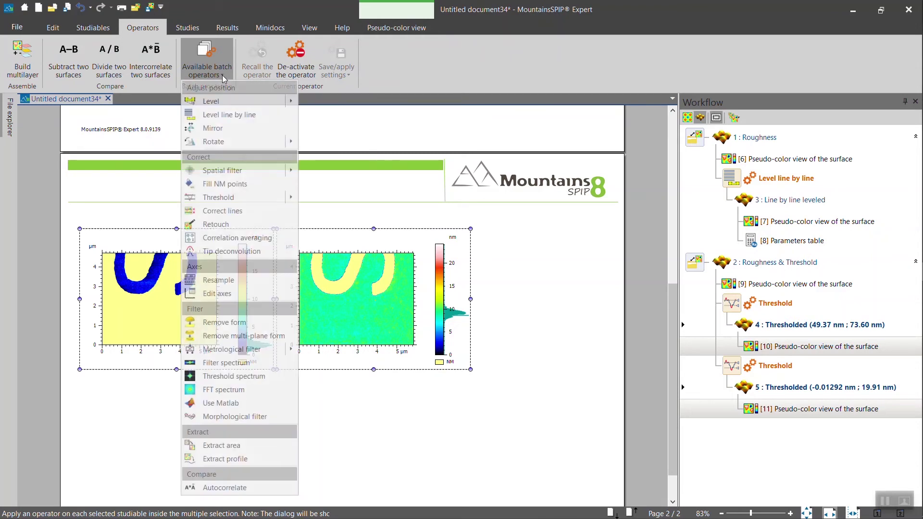
{"action": "left_click", "coordinate": [241, 223]}
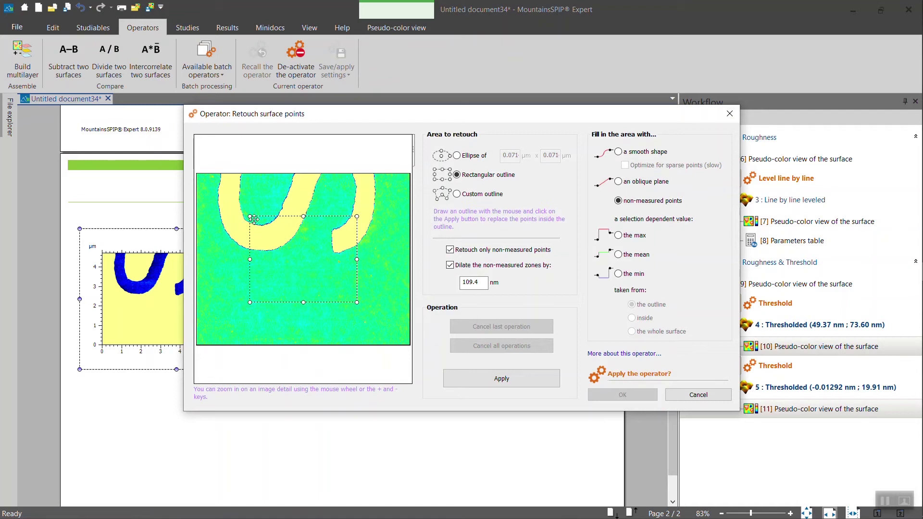
Step: Cover the whole image with the retouch area, set non-measured dilation to 50 nm, and apply
{"action": "left_click_drag", "start_coordinate": [253, 217], "coordinate": [195, 171]}
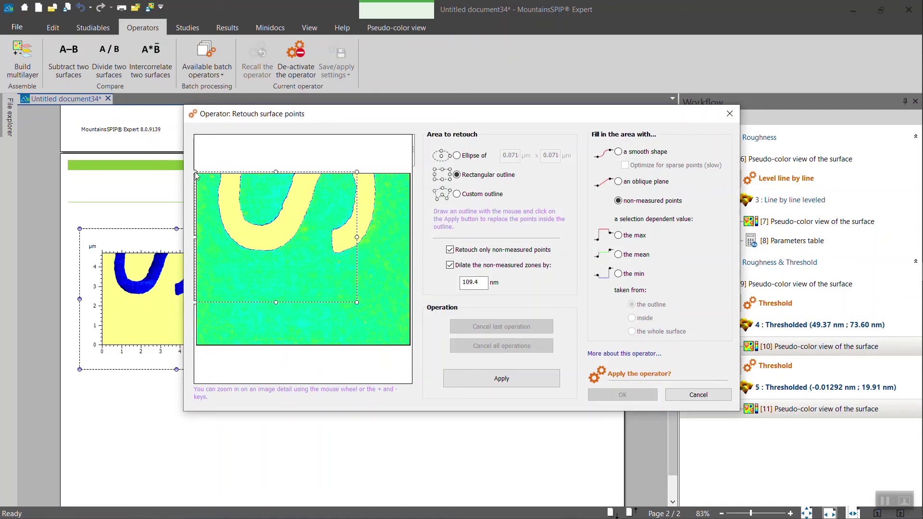
{"action": "left_click_drag", "start_coordinate": [358, 303], "coordinate": [413, 346]}
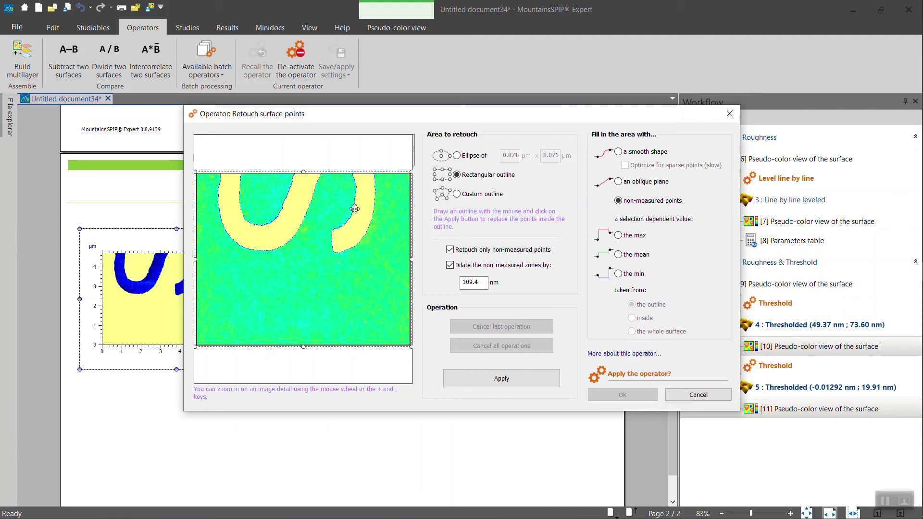
{"action": "scroll", "coordinate": [353, 209], "scroll_direction": "up", "scroll_amount": 2}
{"action": "scroll", "coordinate": [353, 209], "scroll_direction": "up", "scroll_amount": 2}
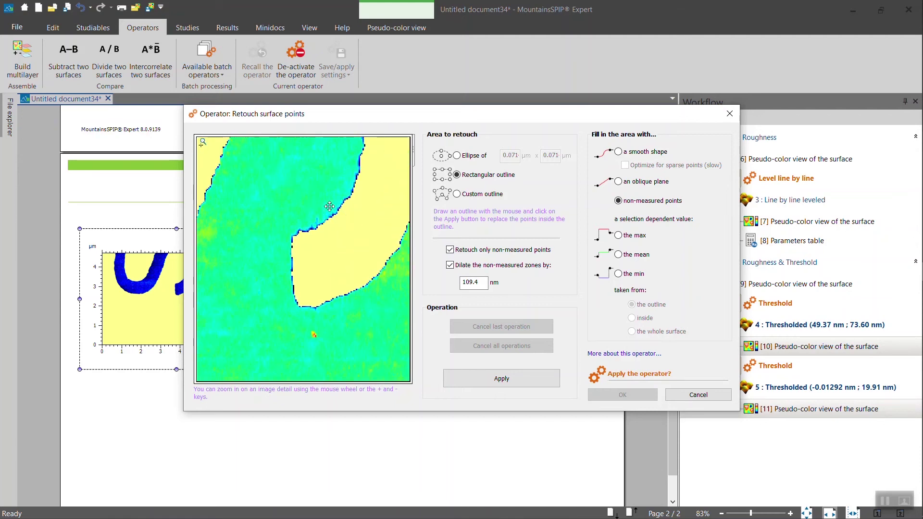
{"action": "left_click", "coordinate": [482, 283]}
{"action": "left_click_drag", "start_coordinate": [483, 283], "coordinate": [457, 283]}
{"action": "type", "text": "50"}
{"action": "left_click", "coordinate": [453, 379]}
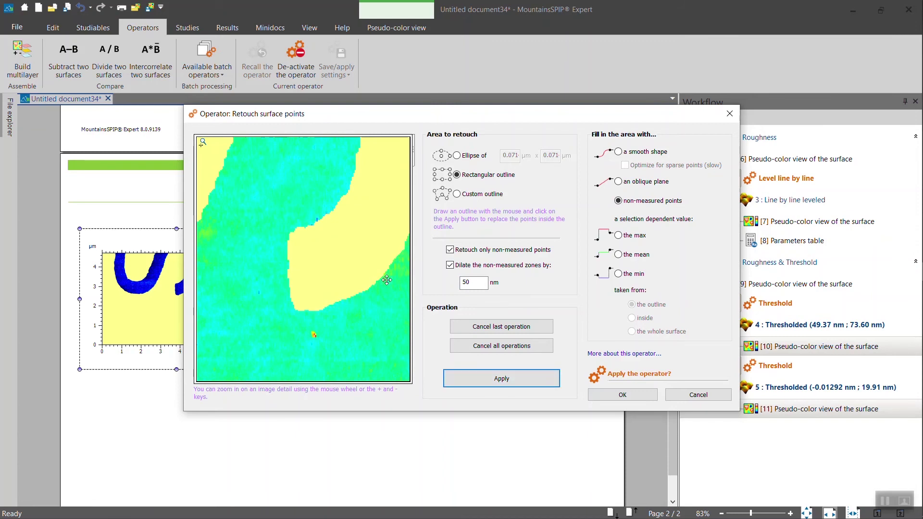
{"action": "left_click", "coordinate": [602, 394]}
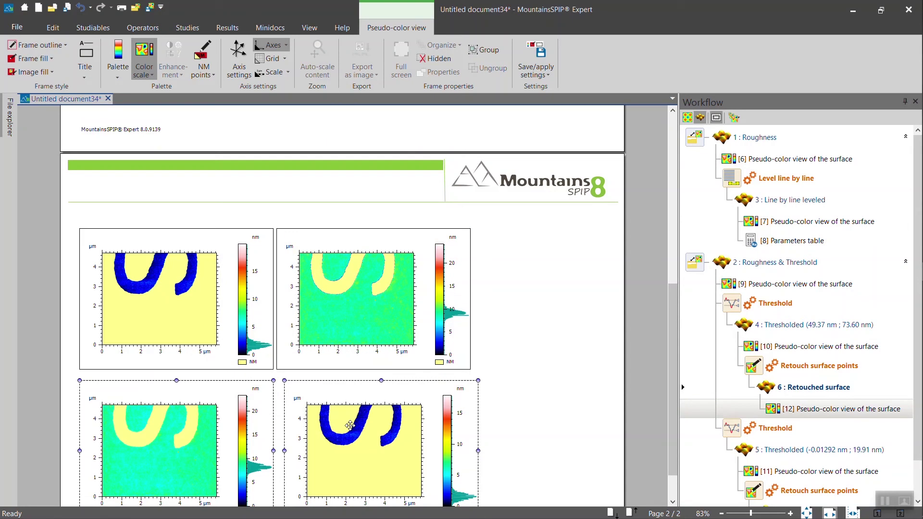
Step: Delete the two original thresholded views and move the yellow/blue retouched view up to align
{"action": "left_click", "coordinate": [565, 351]}
{"action": "scroll", "coordinate": [563, 347], "scroll_direction": "down", "scroll_amount": 1}
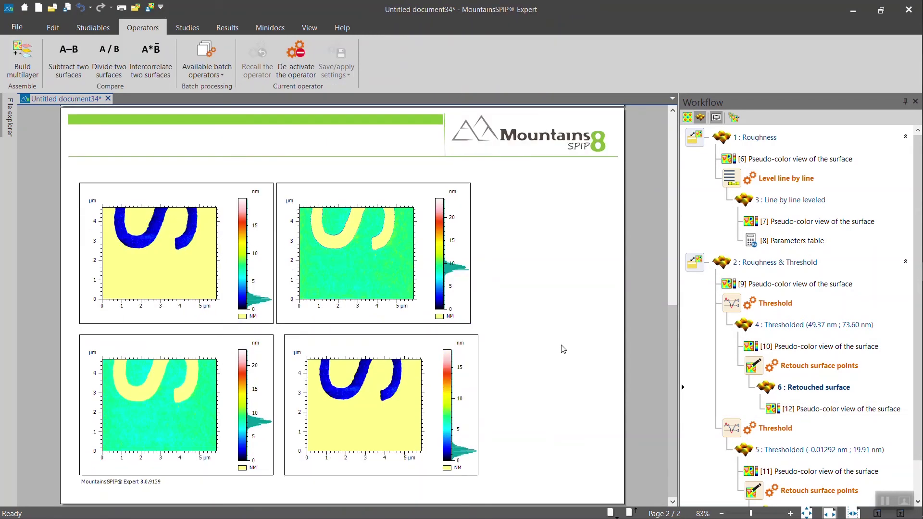
{"action": "left_click_drag", "start_coordinate": [523, 261], "coordinate": [166, 206]}
{"action": "key", "text": "Delete"}
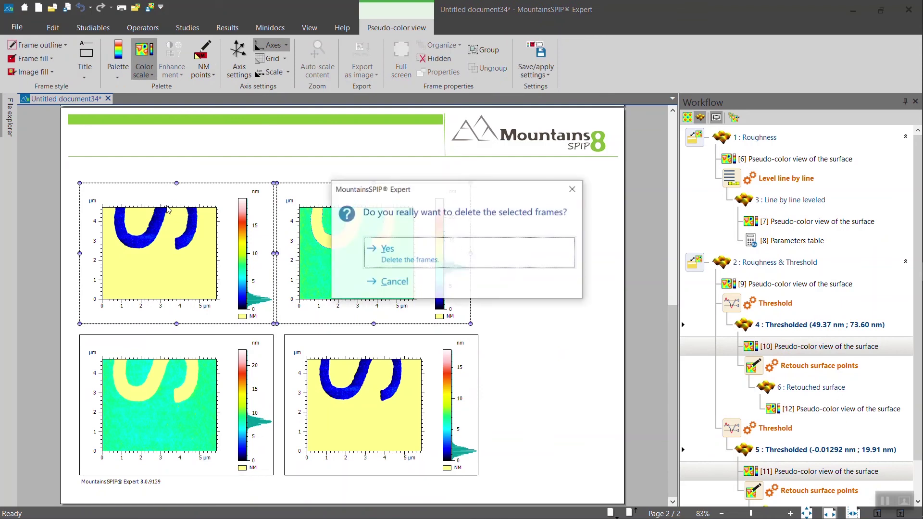
{"action": "left_click", "coordinate": [406, 264]}
{"action": "left_click_drag", "start_coordinate": [423, 350], "coordinate": [214, 200]}
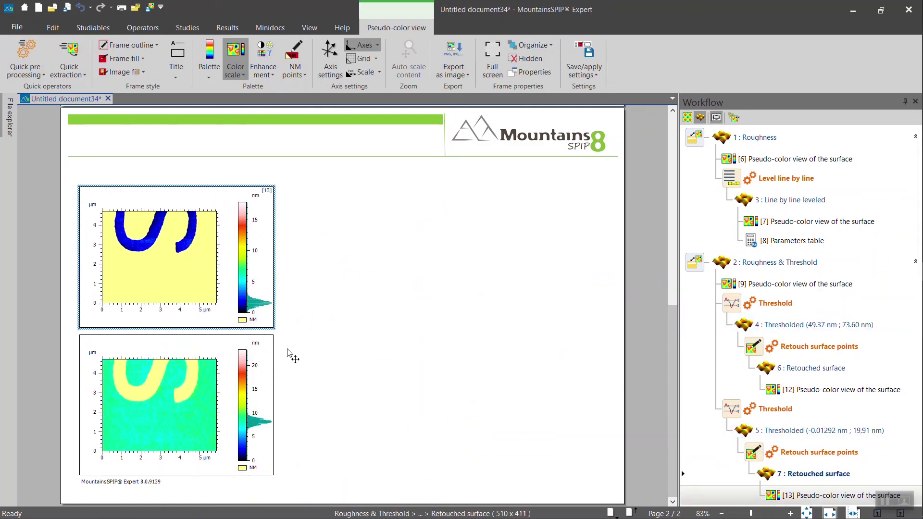
{"action": "left_click_drag", "start_coordinate": [305, 406], "coordinate": [170, 263]}
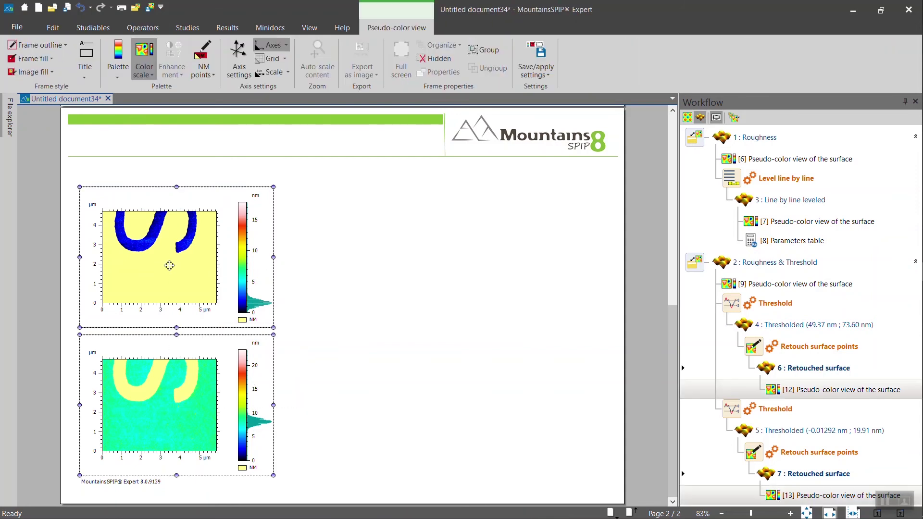
Step: Add batch Parameters tables with only ISO 25178 Sq, giving 0.5110 nm and 0.6114 nm
{"action": "left_click", "coordinate": [187, 27]}
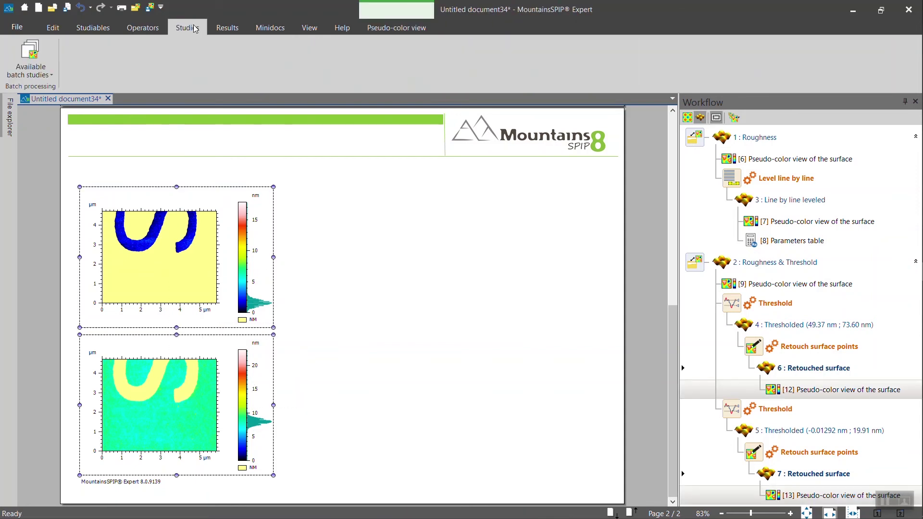
{"action": "left_click", "coordinate": [51, 76]}
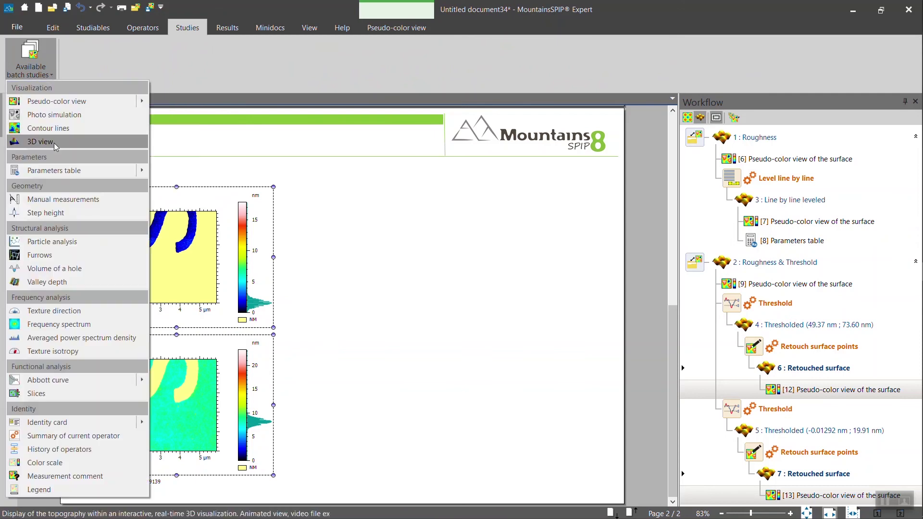
{"action": "left_click", "coordinate": [63, 172]}
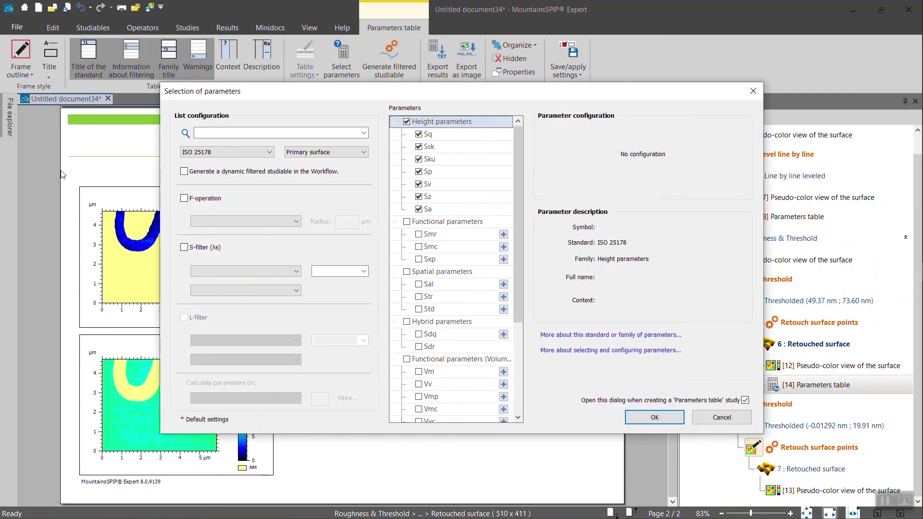
{"action": "left_click", "coordinate": [407, 122]}
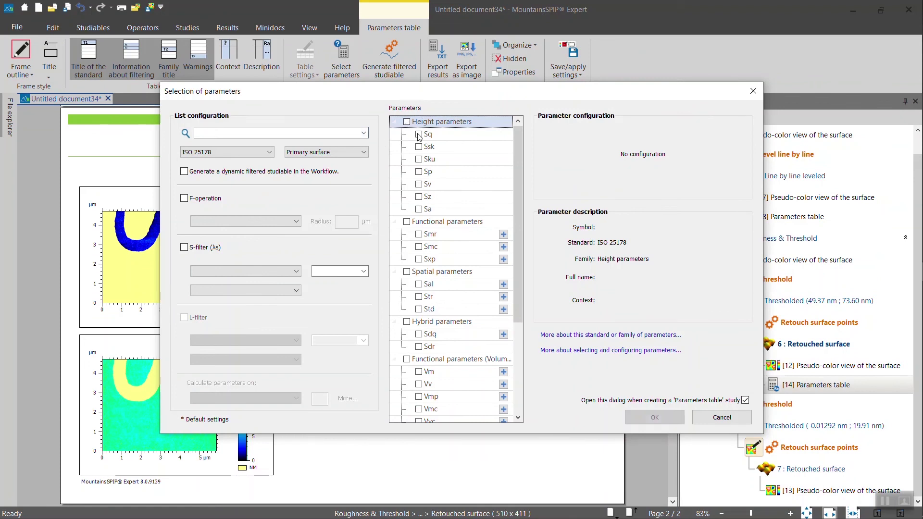
{"action": "left_click", "coordinate": [419, 134]}
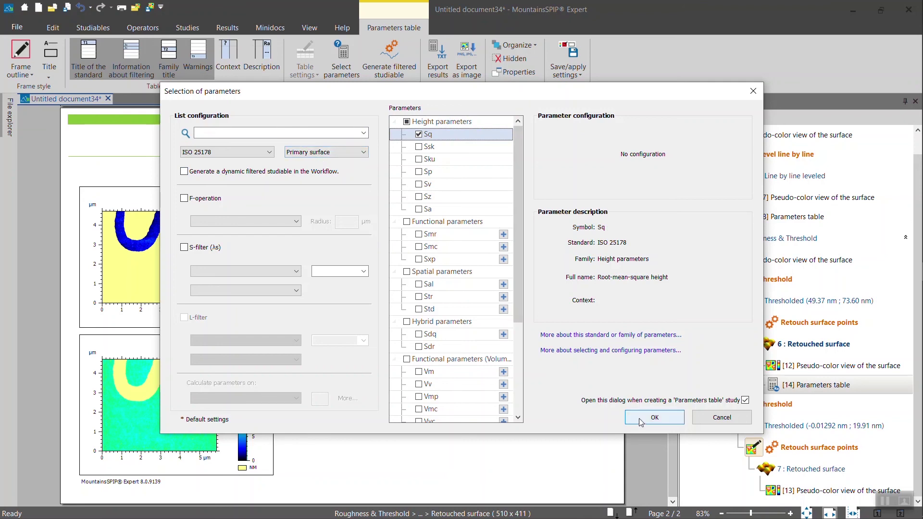
{"action": "left_click", "coordinate": [652, 417]}
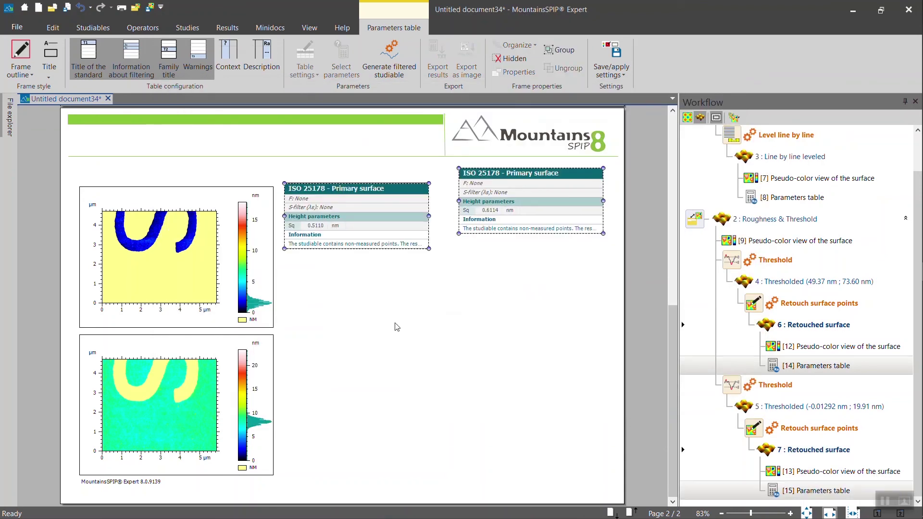
Step: Move the Sq 0.5110 nm table beside the lower view and the Sq 0.6114 nm table beside the upper view
{"action": "left_click", "coordinate": [394, 328]}
{"action": "left_click_drag", "start_coordinate": [350, 189], "coordinate": [344, 339]}
{"action": "left_click", "coordinate": [495, 177]}
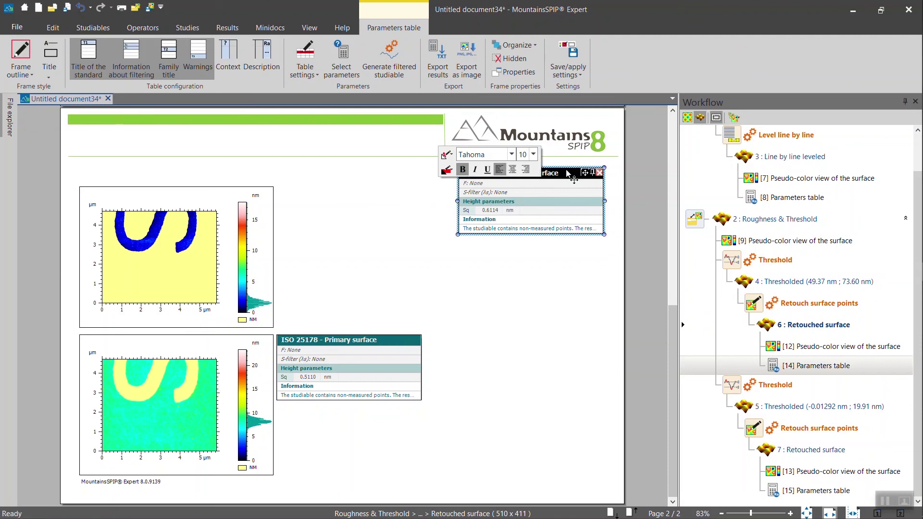
{"action": "left_click_drag", "start_coordinate": [586, 174], "coordinate": [404, 191]}
{"action": "left_click", "coordinate": [464, 239]}
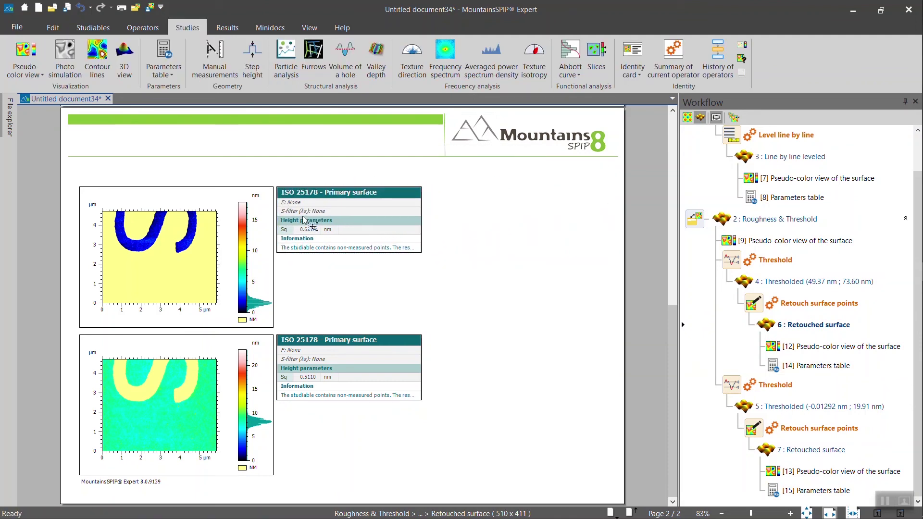